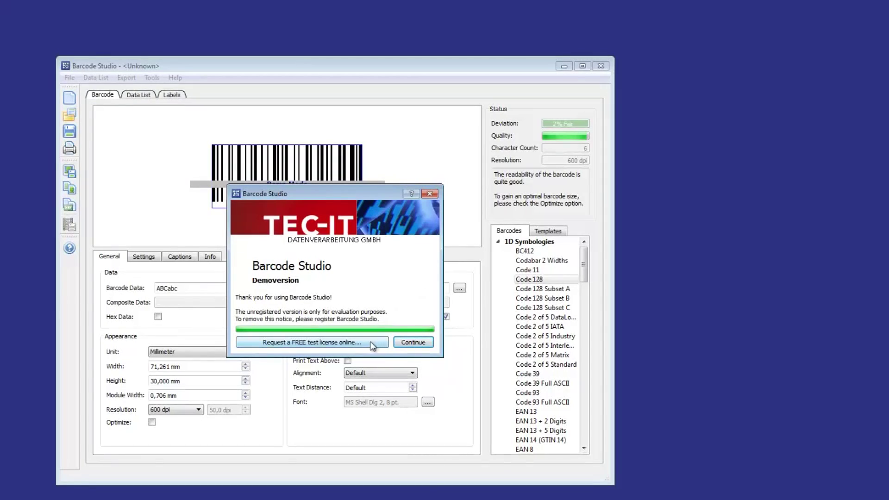
Request the free 10-day test licence online and dismiss the thank-you notice.
left_click(371, 343)
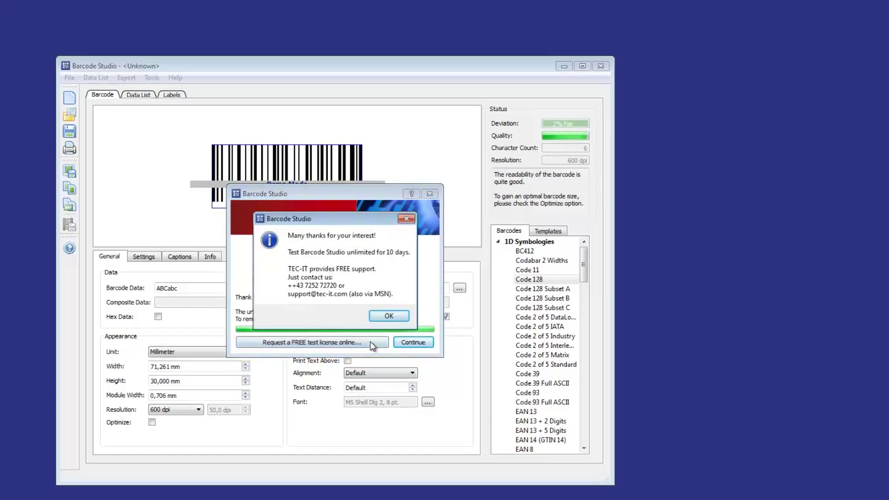
left_click(384, 317)
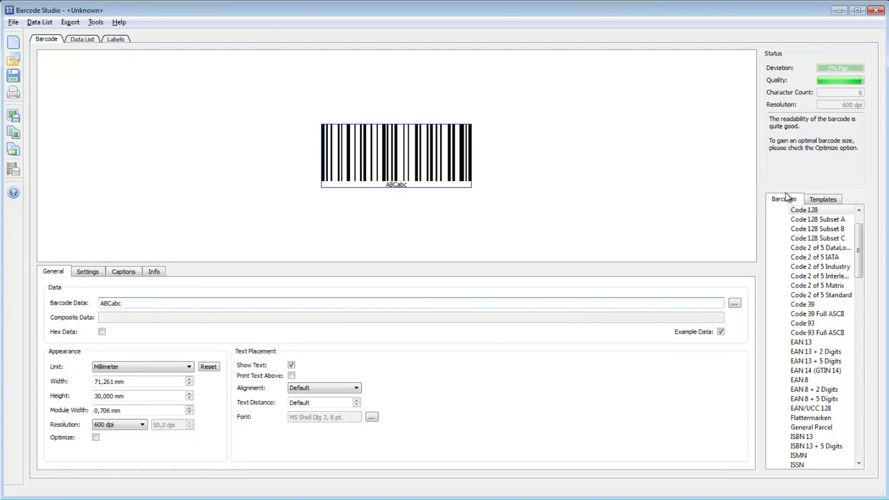
Show the Templates list, including the Deutsche Post Data Matrix and EAN 13 SC0–SC9 entries.
left_click(816, 201)
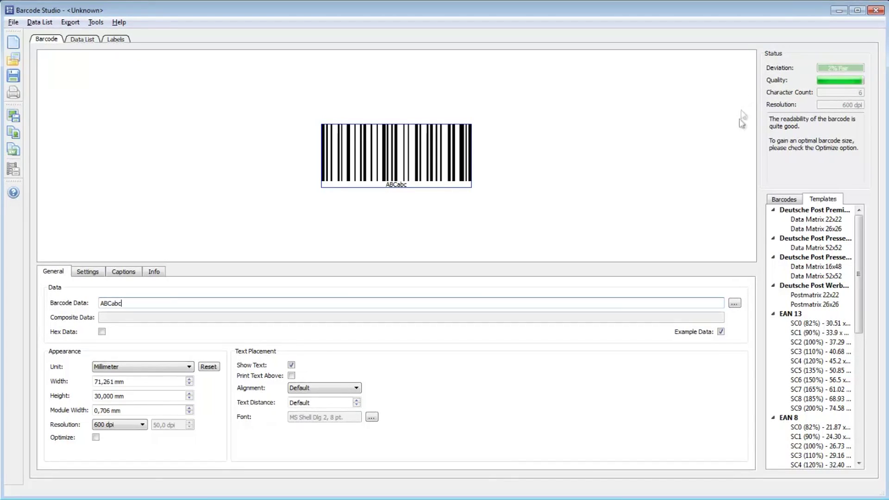
left_click(773, 198)
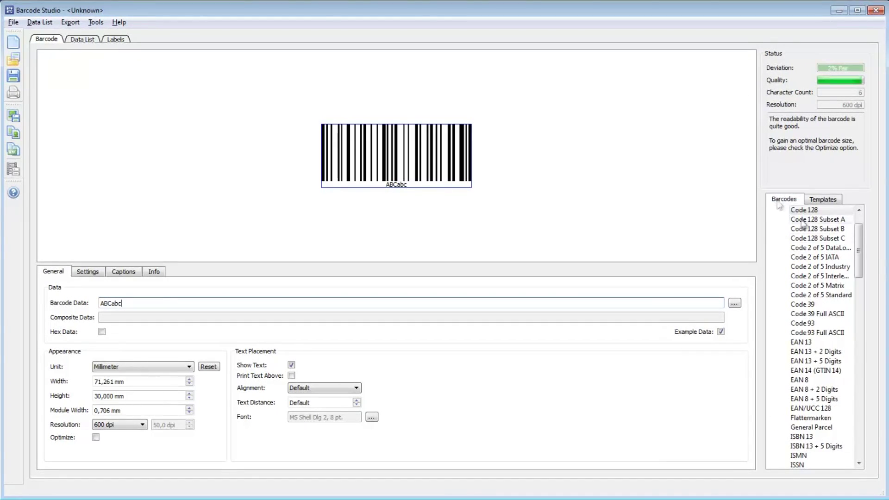
left_click_drag(860, 246, 862, 287)
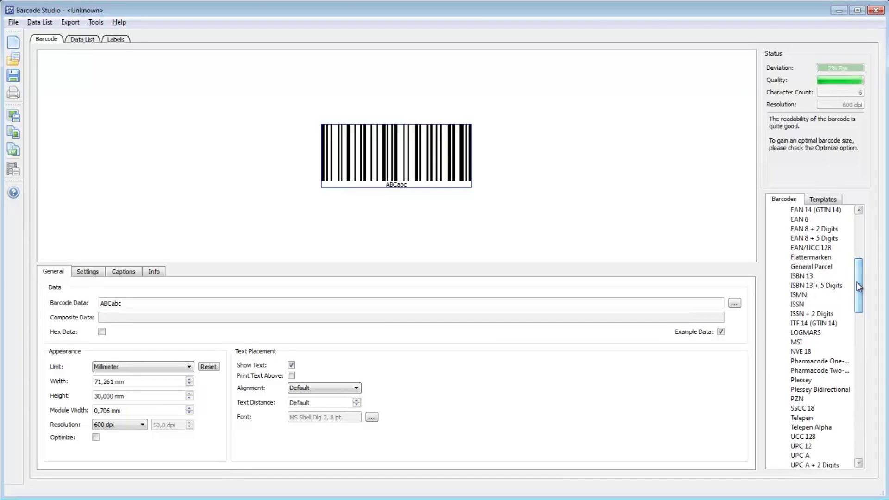
left_click(827, 275)
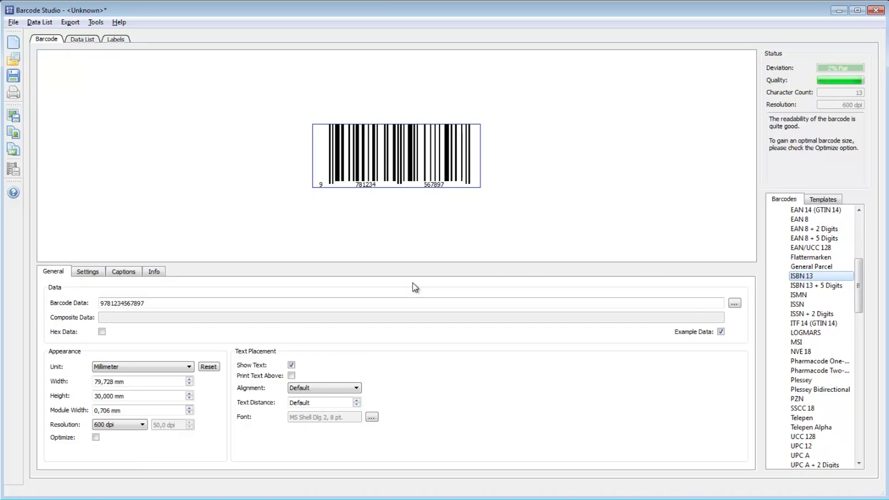
left_click_drag(156, 303, 89, 304)
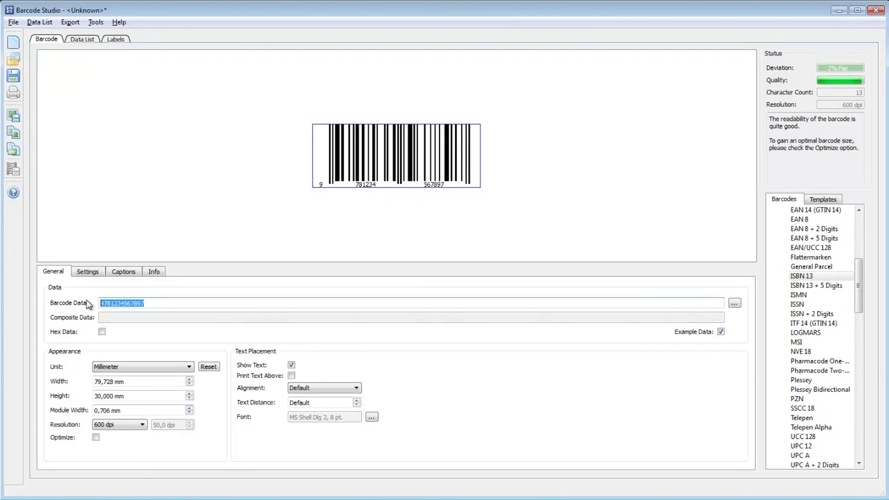
key("ctrl+v")
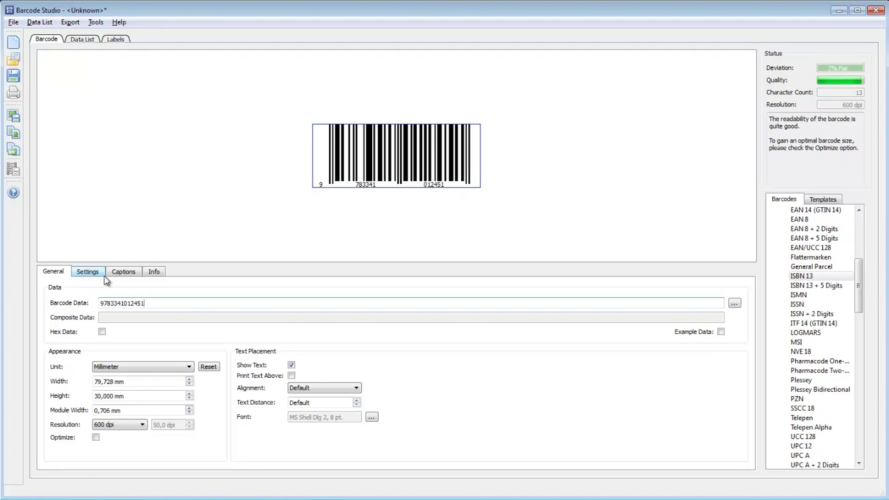
Set the resolution to 300 dpi and enable Optimize for perfect quality.
left_click(118, 424)
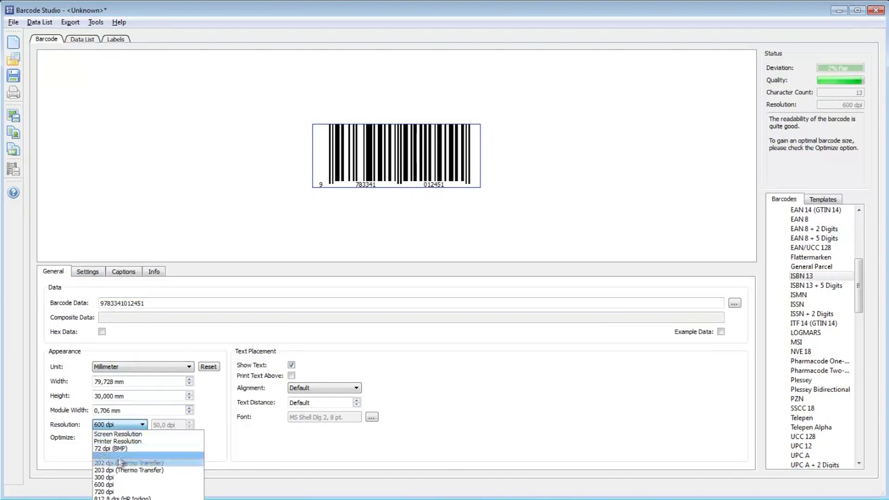
left_click(116, 477)
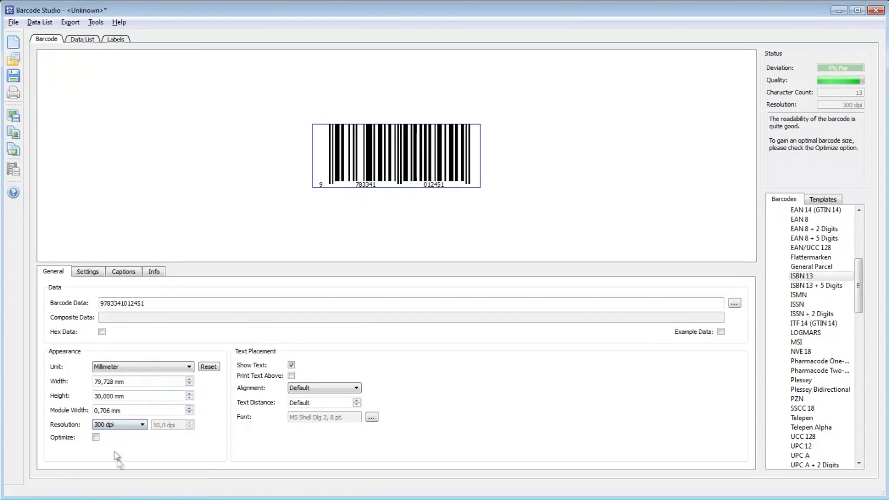
left_click(95, 437)
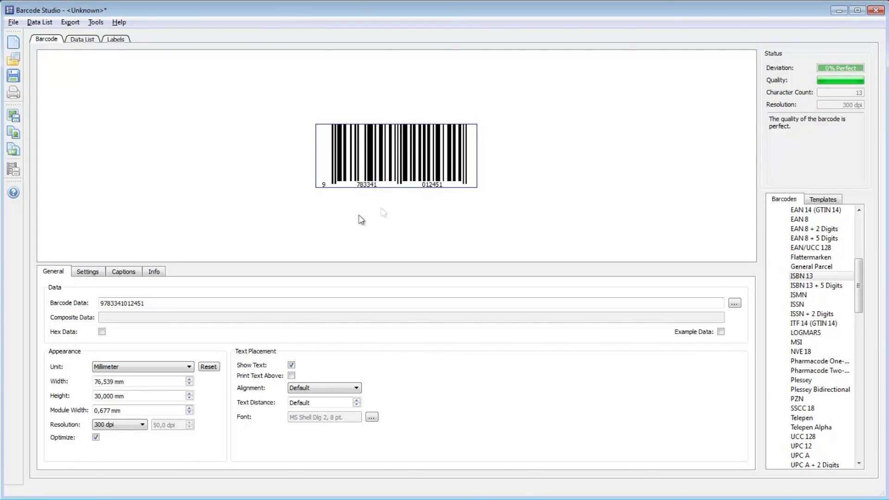
left_click(132, 275)
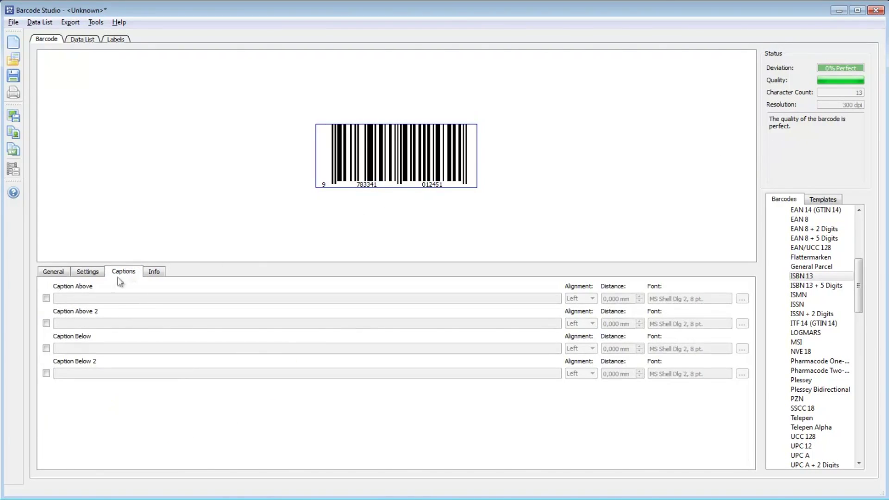
left_click(46, 299)
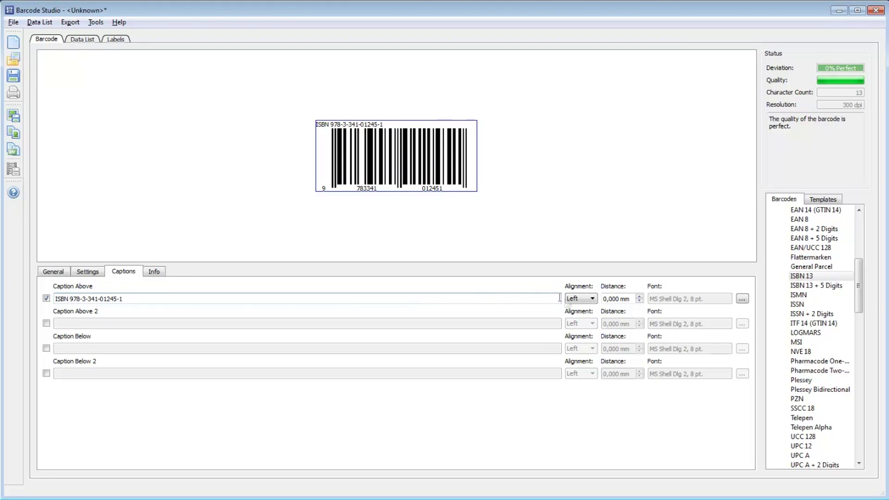
left_click(581, 298)
left_click(576, 315)
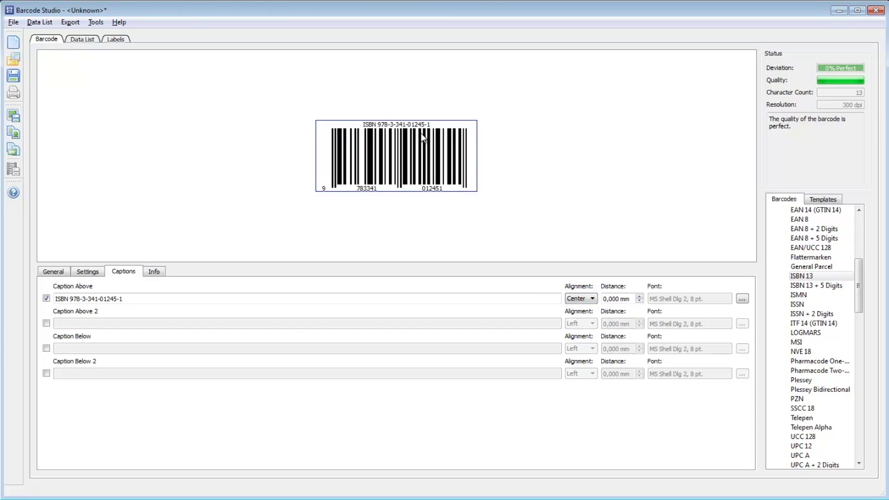
Export the barcode as the JPEG image 'isbn #1.jpg' in C:\Temp.
left_click(70, 22)
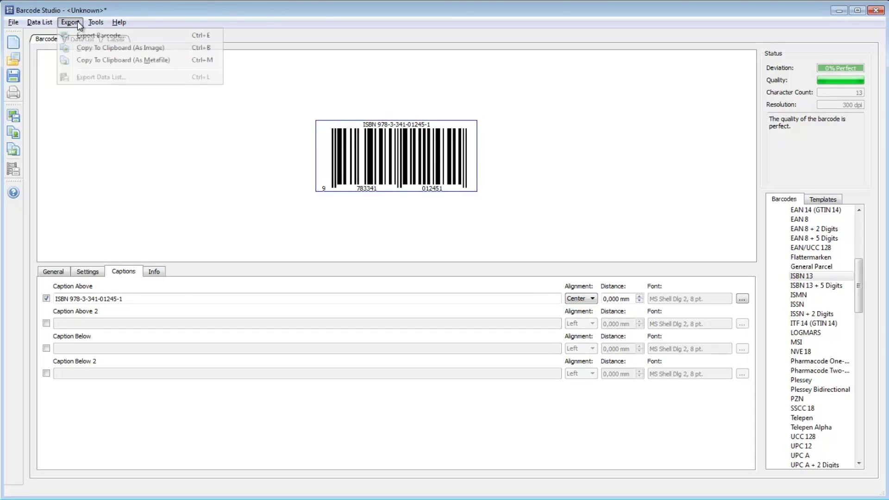
left_click(82, 33)
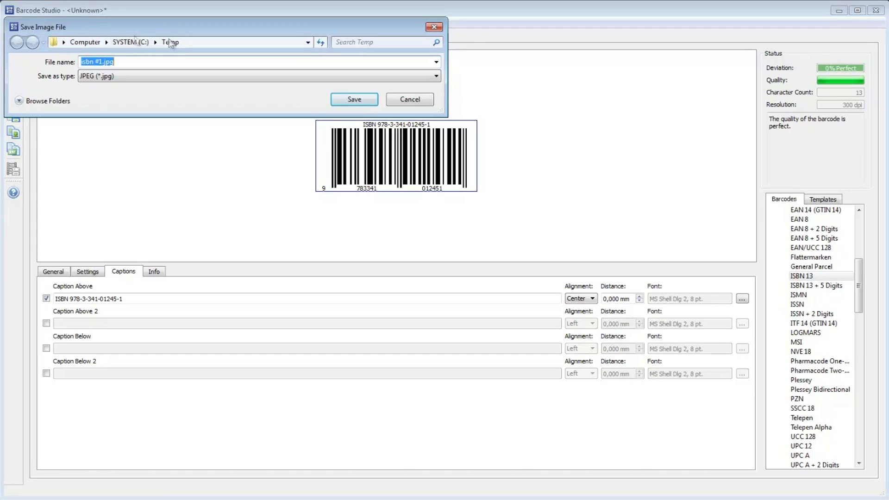
left_click(188, 42)
left_click(147, 62)
left_click(146, 76)
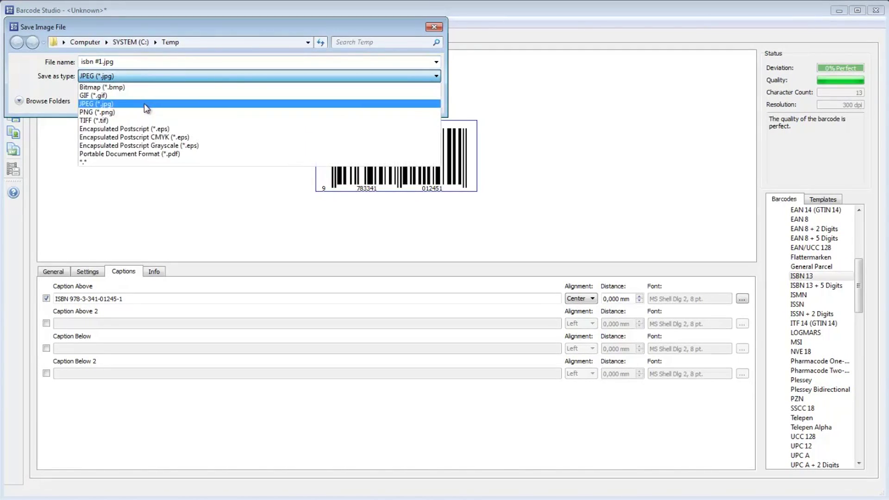
left_click(143, 104)
left_click(354, 100)
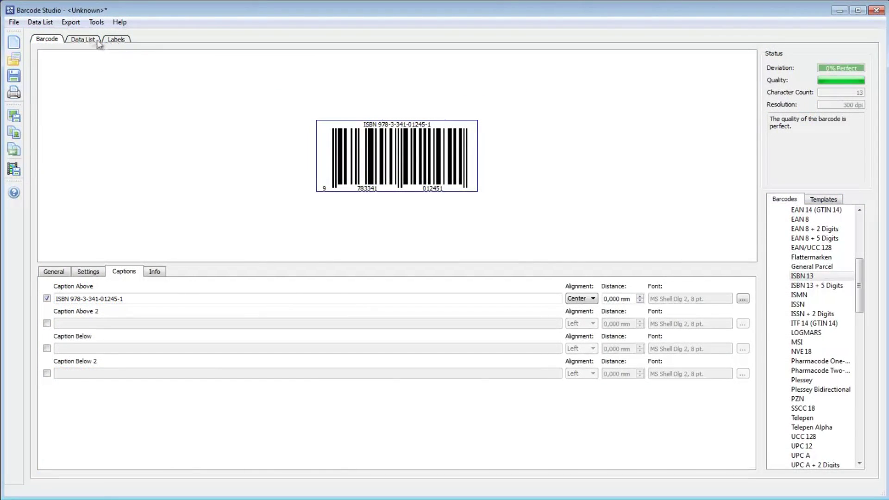
Delete the single existing sample record from the barcode data list.
left_click(89, 39)
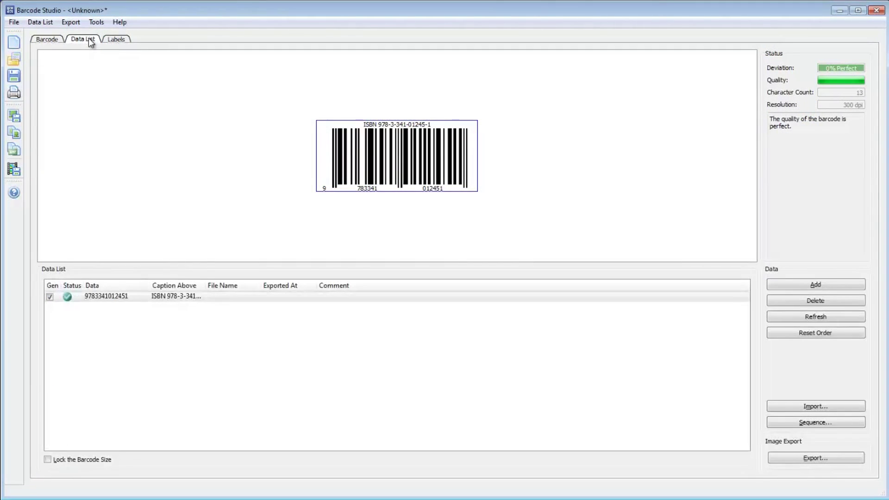
left_click(492, 298)
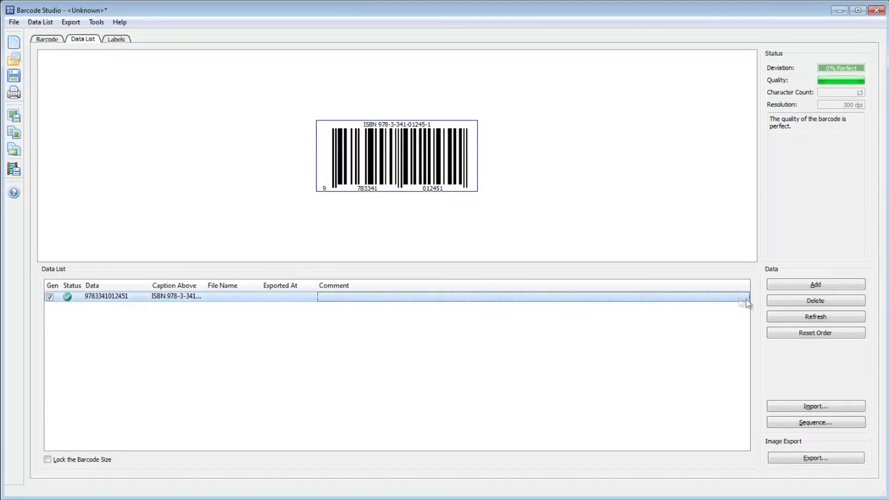
left_click(816, 300)
left_click(432, 270)
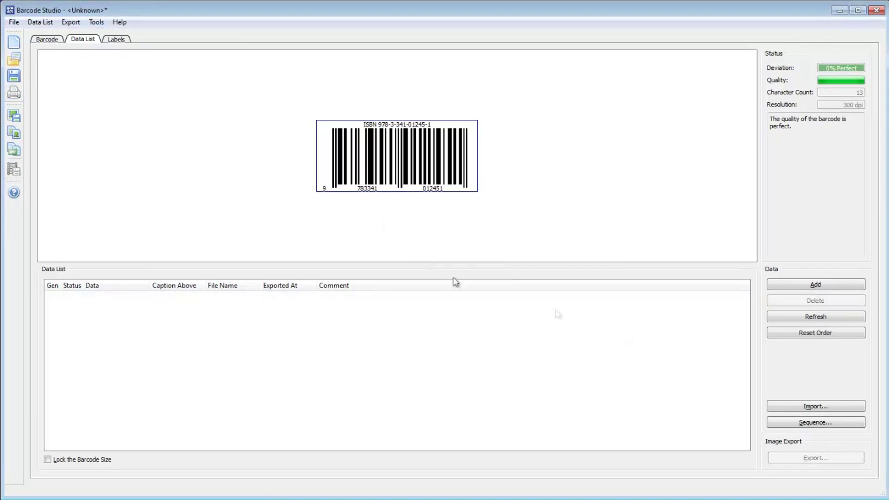
Choose 'barcode data.csv' as the file to import.
left_click(795, 406)
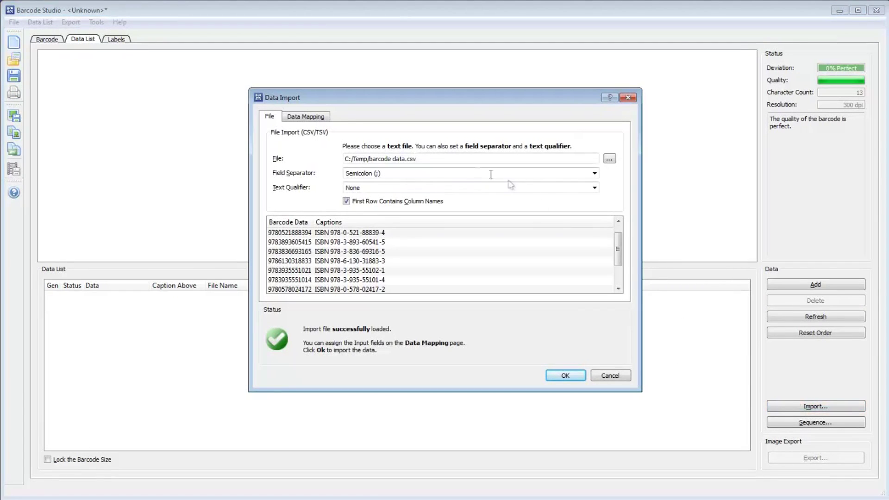
left_click_drag(413, 156, 339, 156)
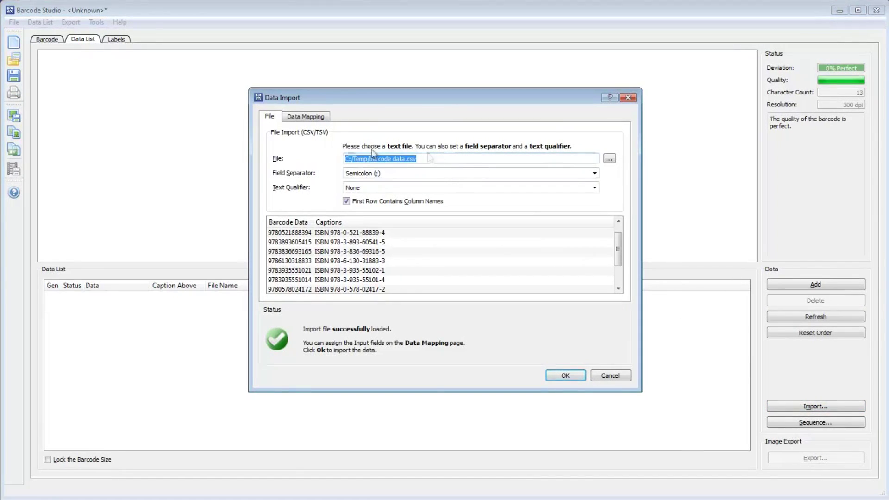
left_click(609, 158)
left_click(318, 184)
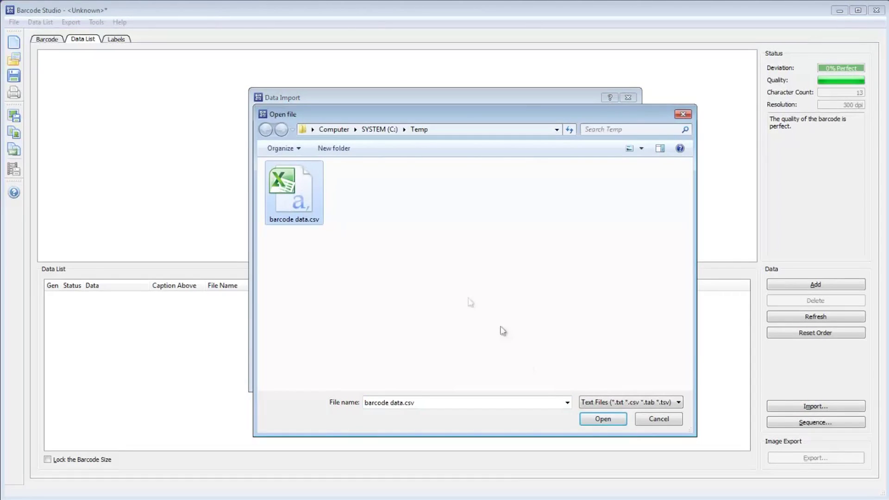
left_click(599, 419)
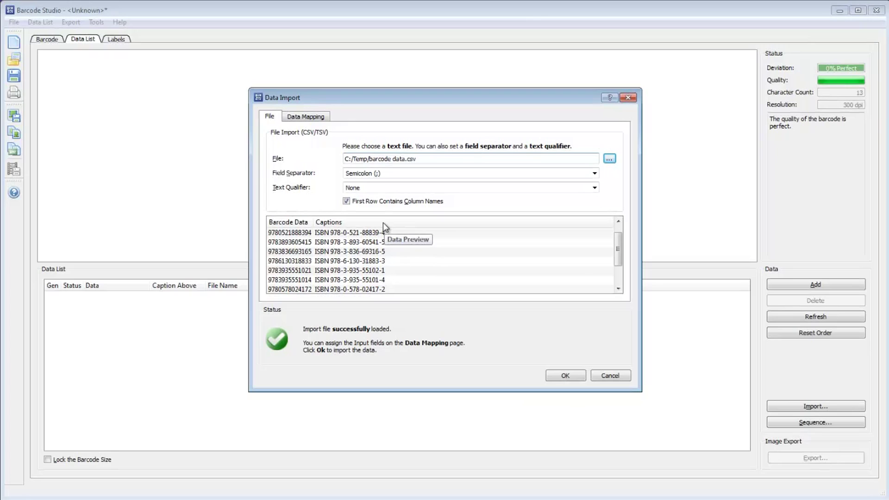
Map Data to Barcode Data and Caption Above to Captions, then import the ten ISBNs.
left_click(314, 119)
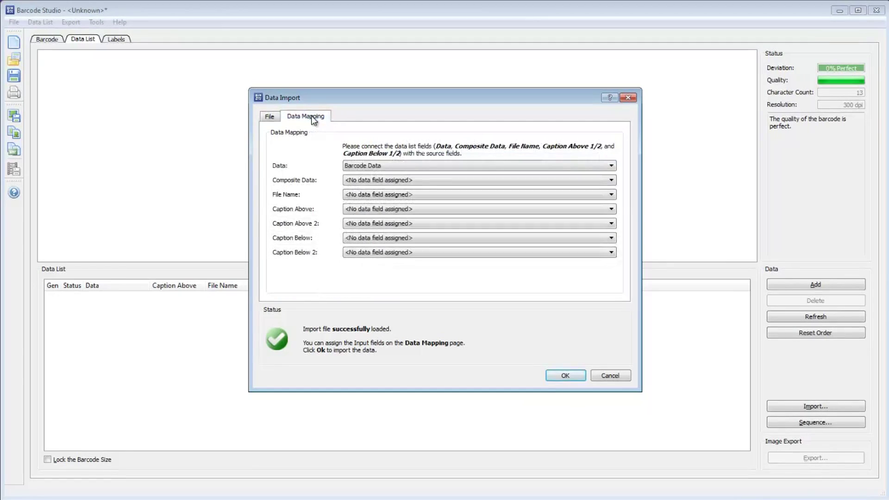
left_click(372, 165)
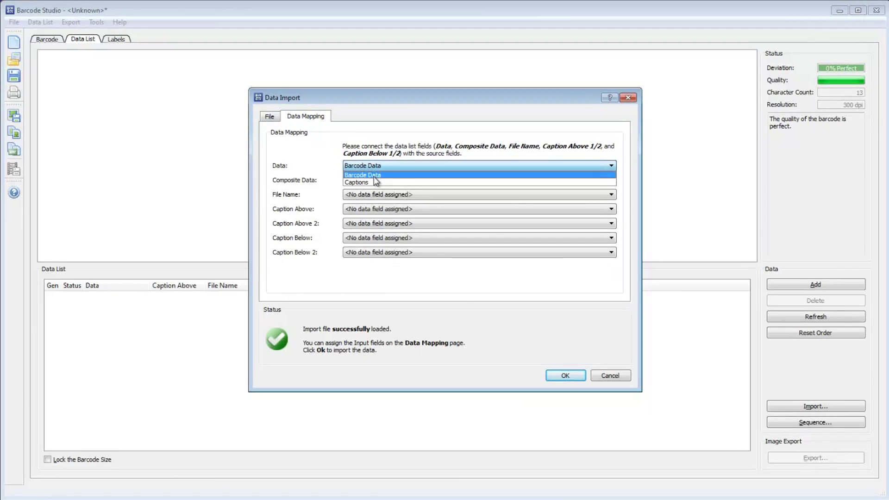
left_click(373, 174)
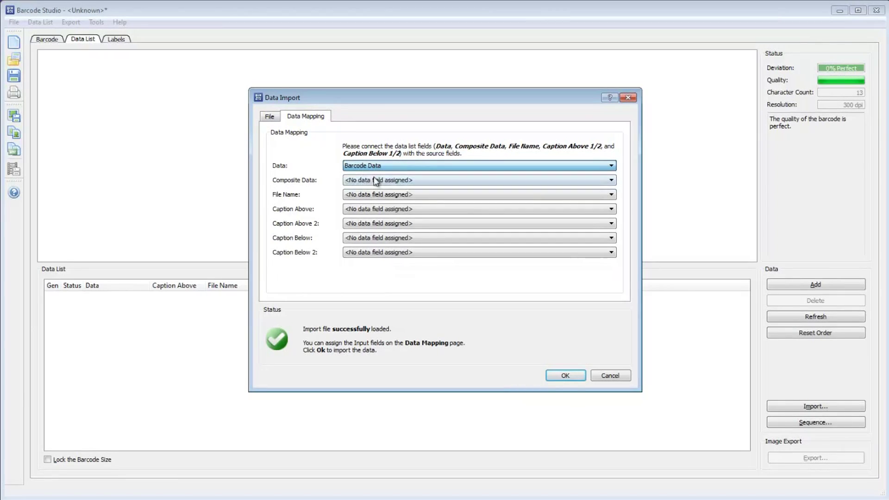
left_click(372, 212)
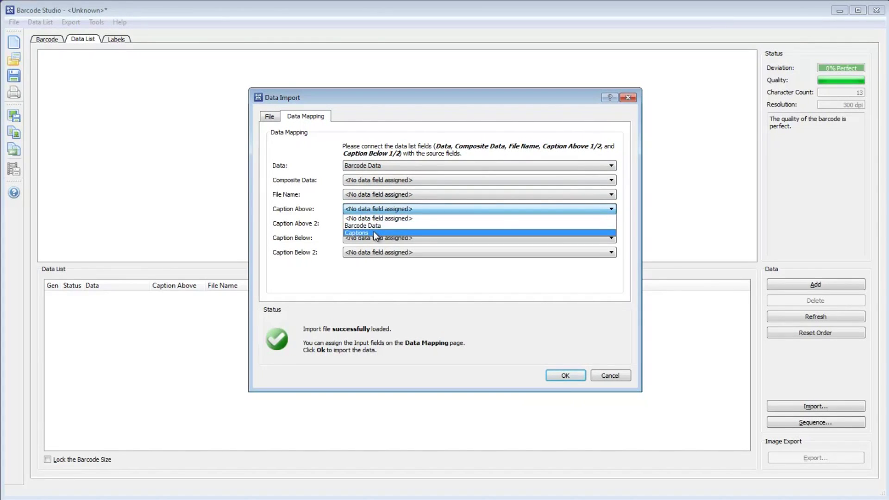
left_click(374, 231)
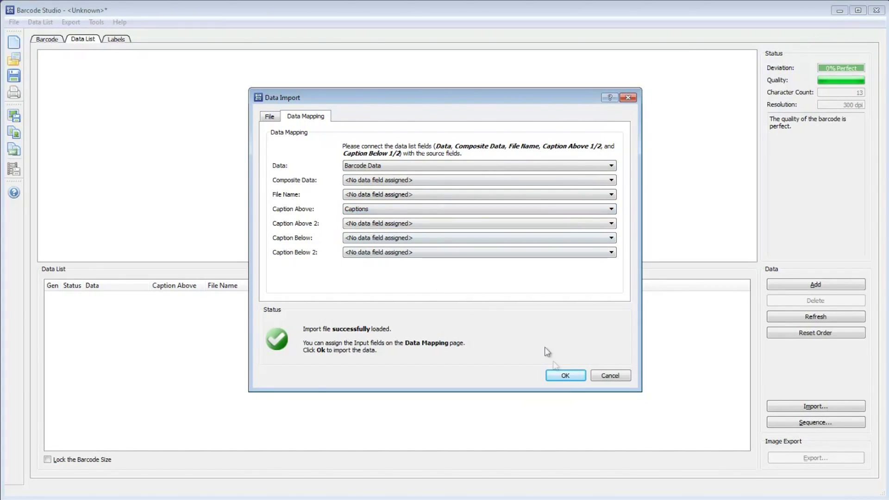
left_click(559, 375)
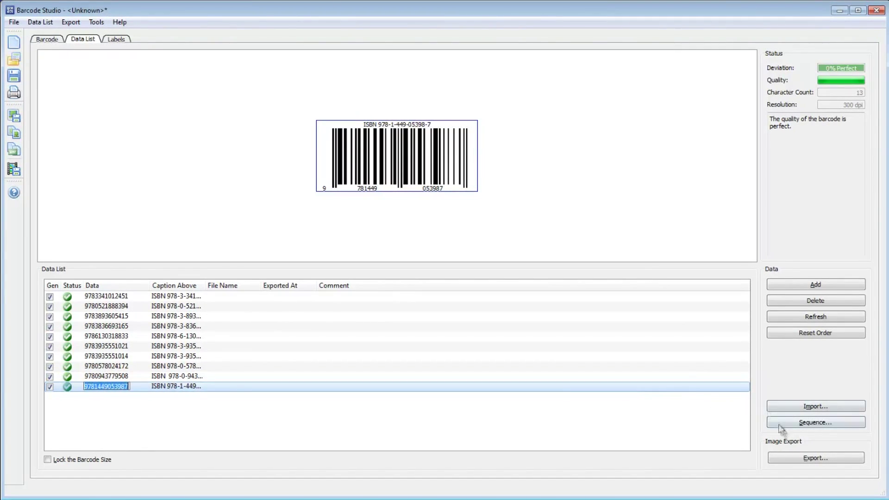
Export all ten barcodes as JPEG files to c:\temp and dismiss the success message.
left_click(797, 458)
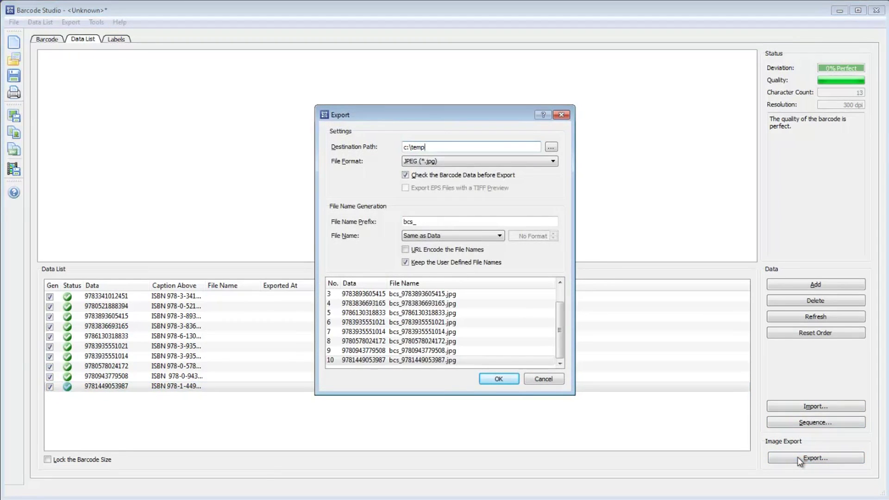
left_click_drag(437, 147, 394, 148)
left_click(450, 163)
left_click(438, 206)
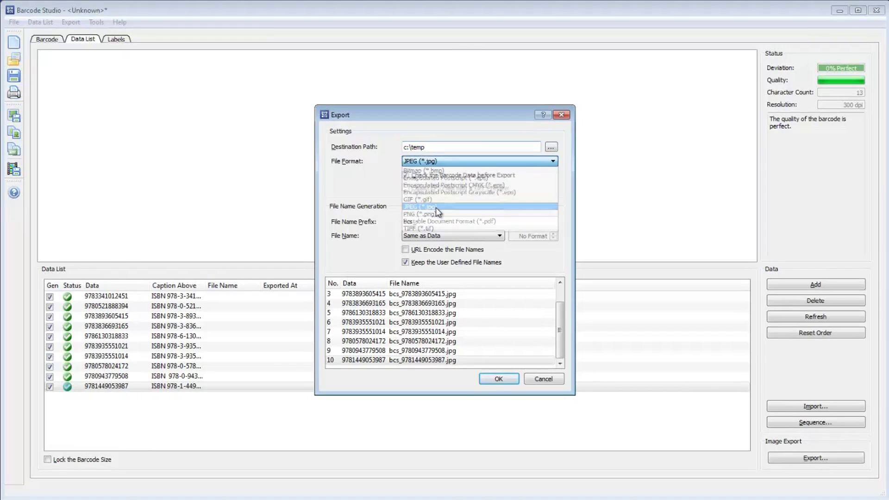
left_click(498, 378)
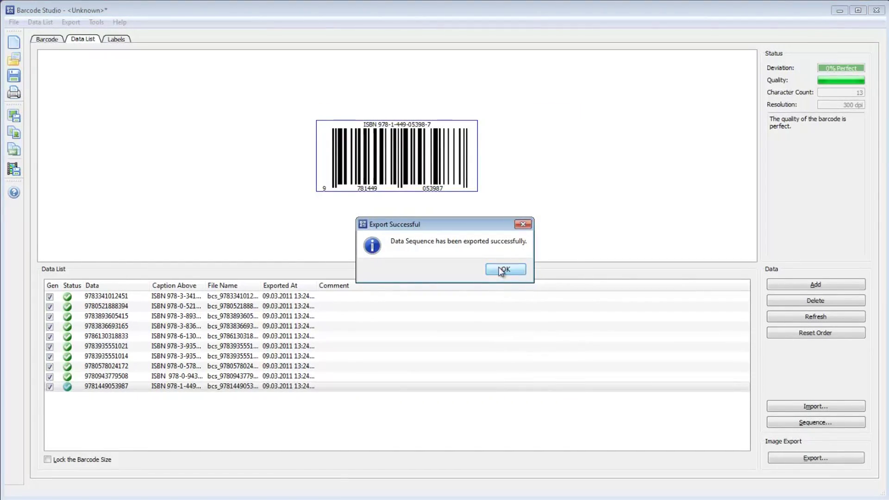
left_click(504, 269)
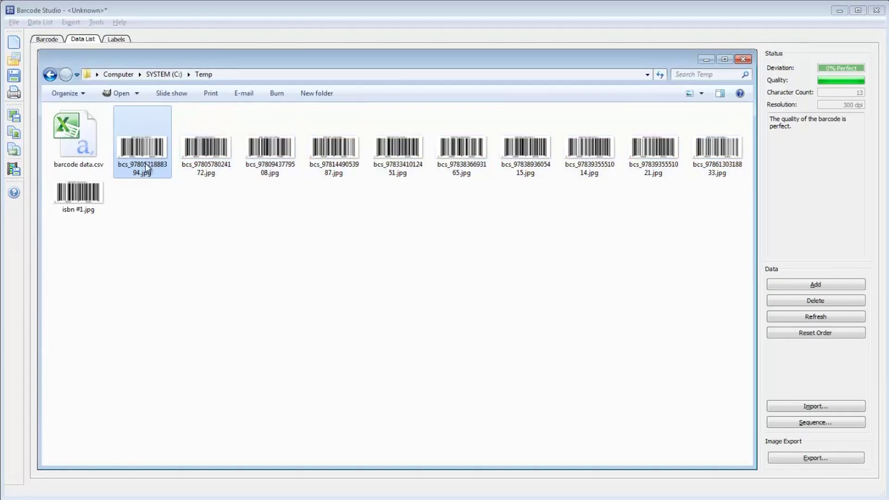
left_click(721, 174, "shift")
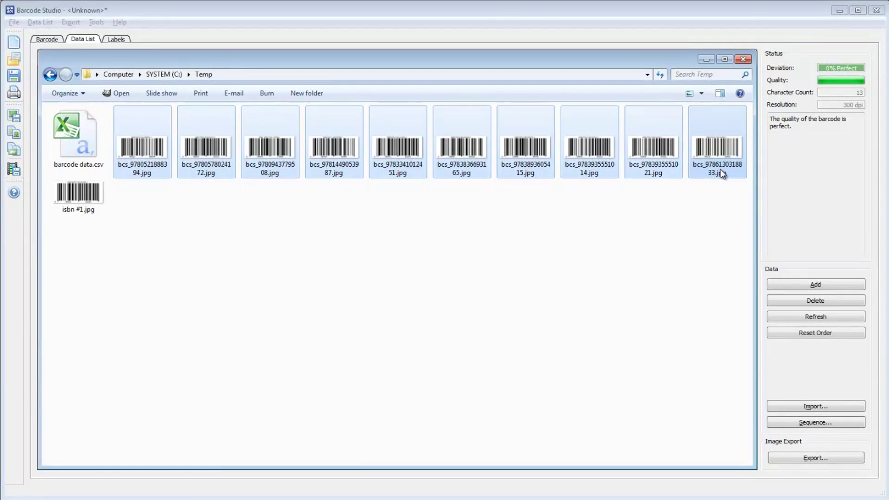
left_click_drag(721, 173, 397, 83)
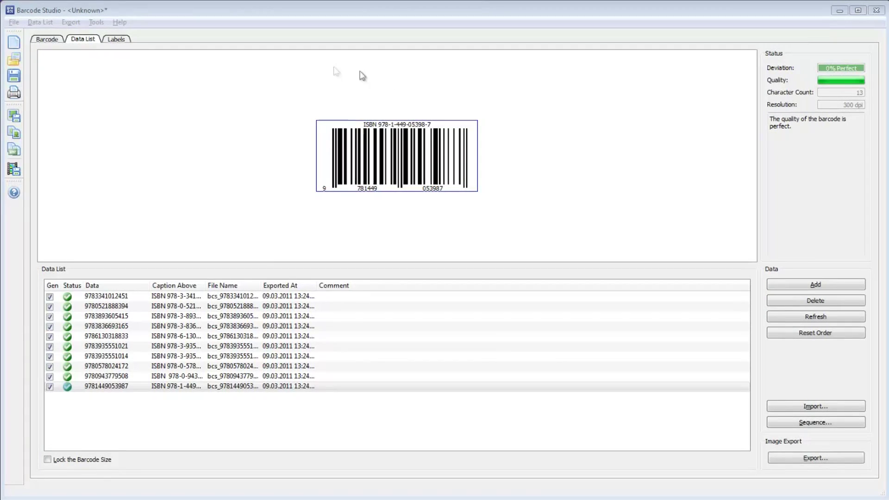
Lay the barcodes on Avery C2163 99 x 38 mm labels, briefly trying C2160.
left_click(121, 39)
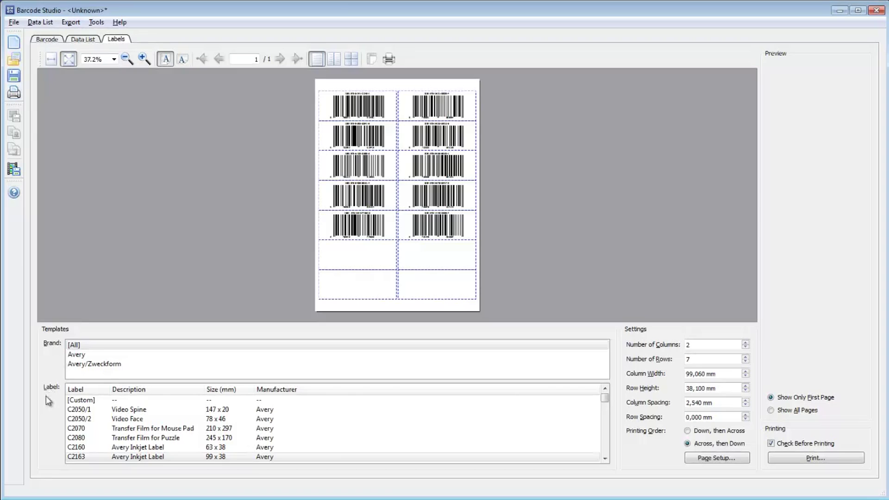
left_click(129, 457)
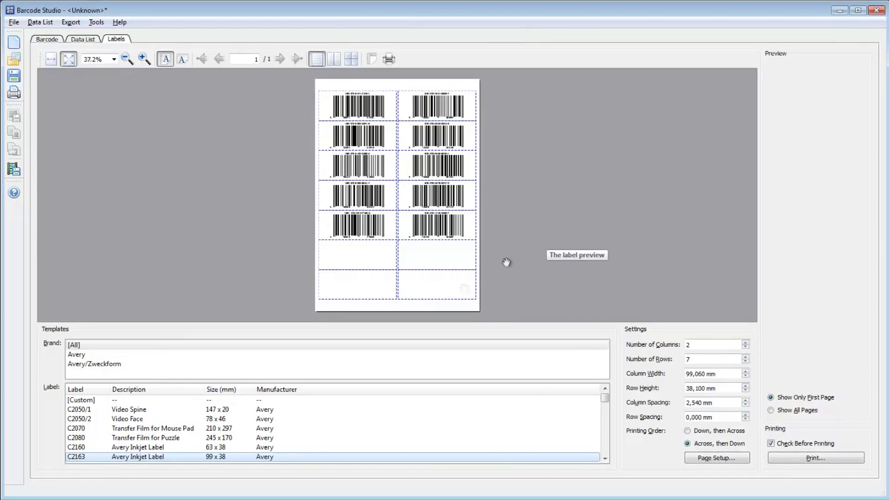
left_click(163, 446)
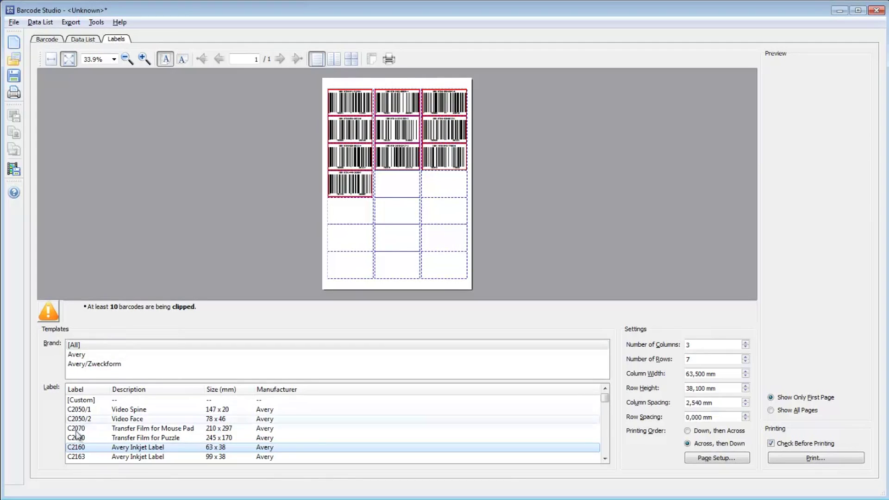
left_click(78, 458)
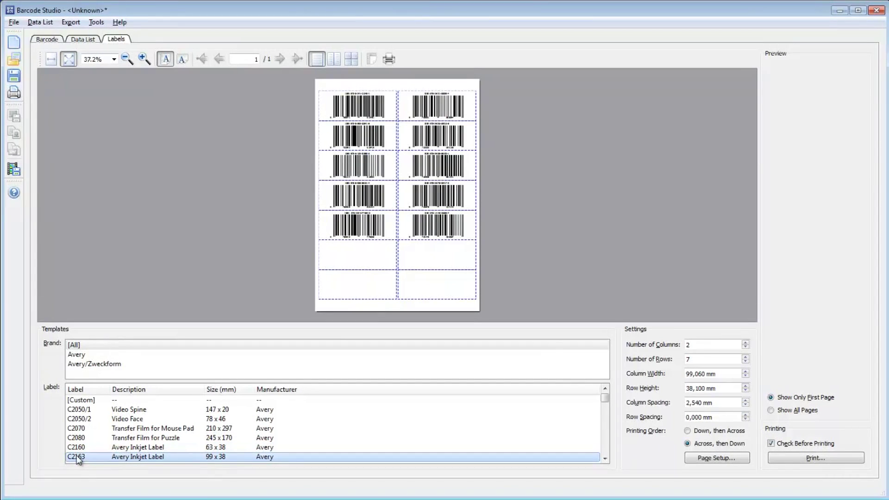